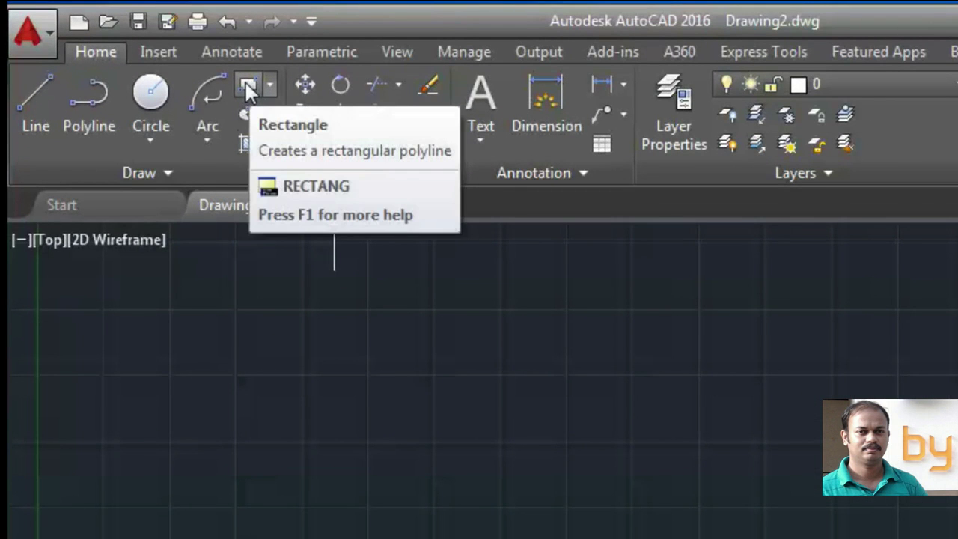
Draw a free rectangle by picking two opposite corners on the left side of the canvas
left_click(250, 87)
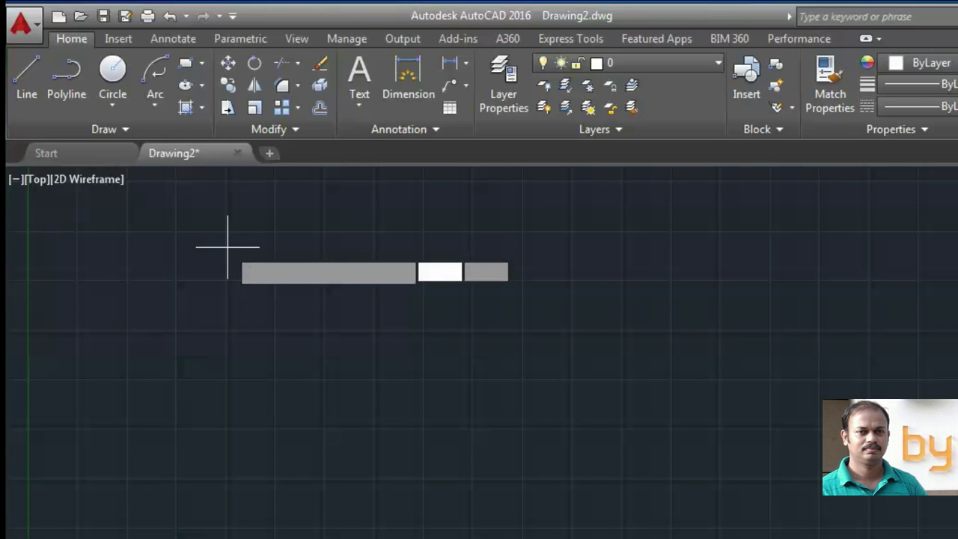
left_click(228, 246)
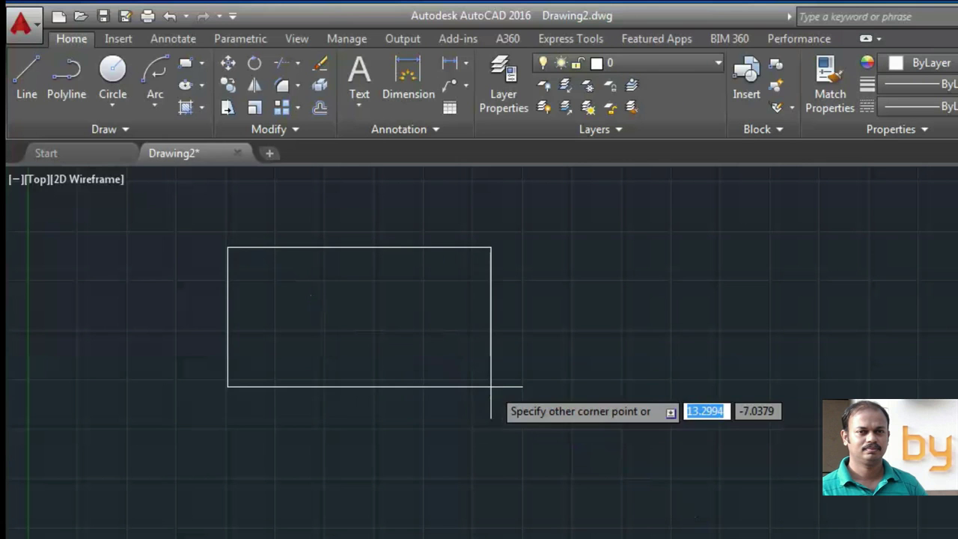
left_click(435, 367)
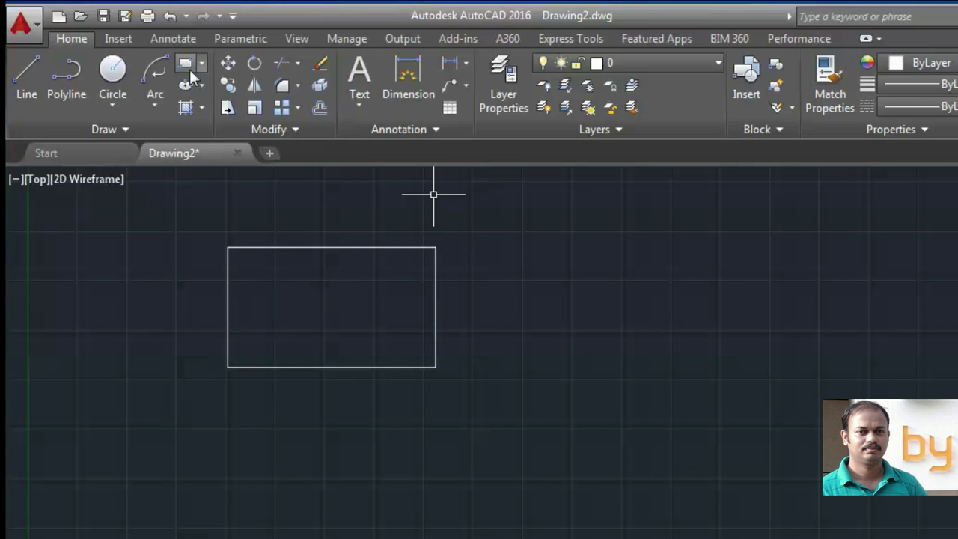
Draw a rectangle with the REC command using Dimensions: length 15, width 10, placed right of the first
type("rec")
key("Return")
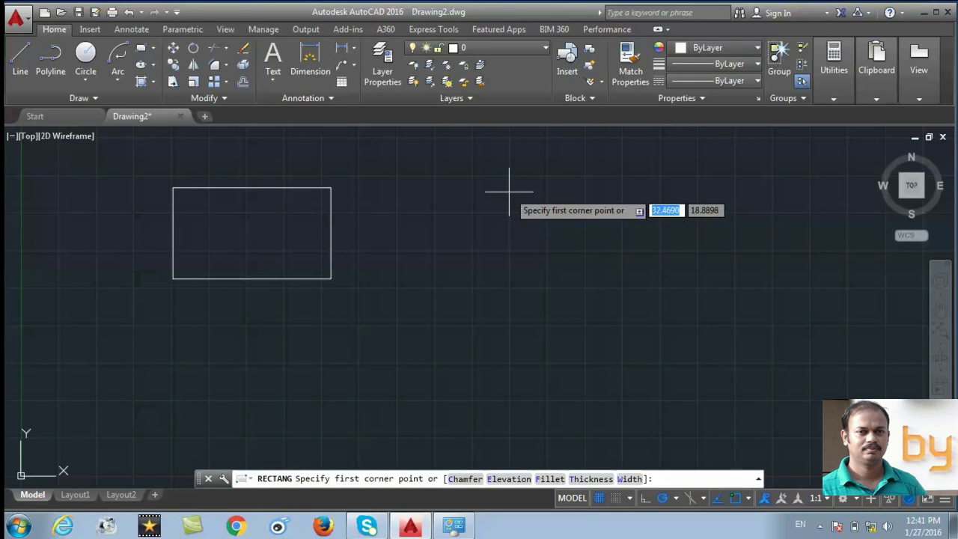
left_click(509, 192)
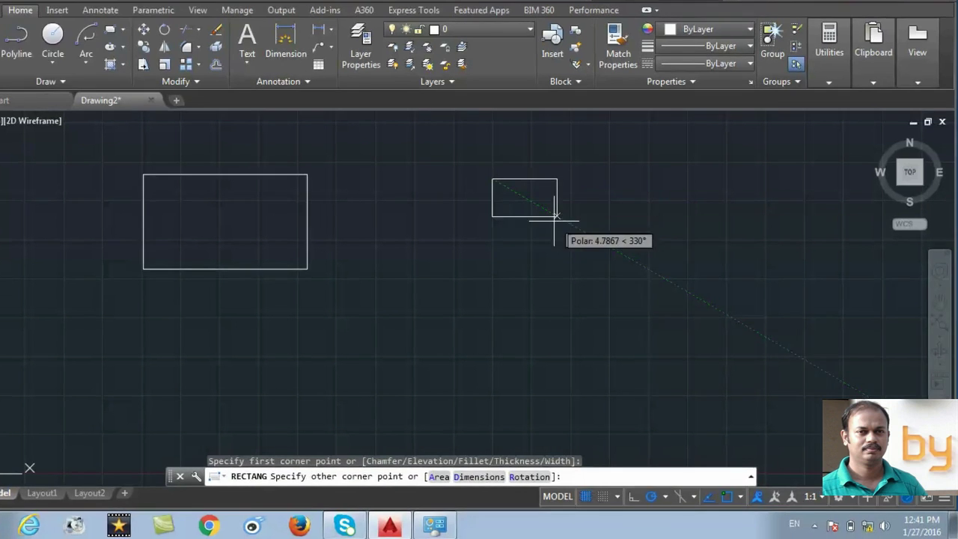
right_click(596, 254)
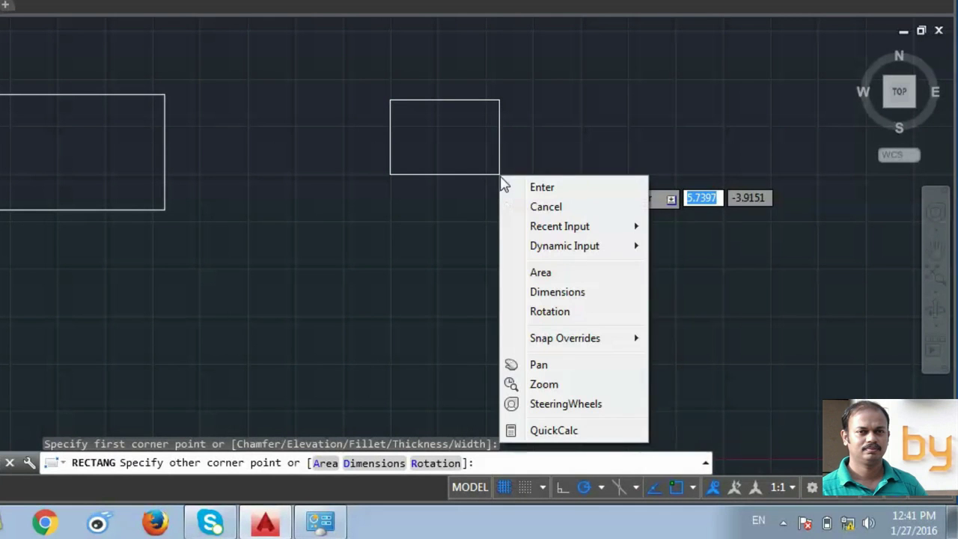
left_click(557, 293)
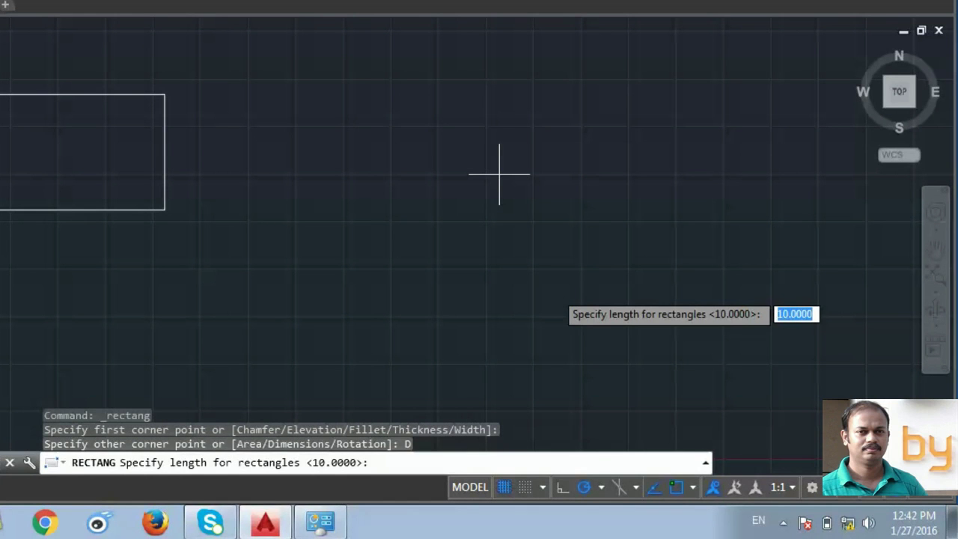
type("15")
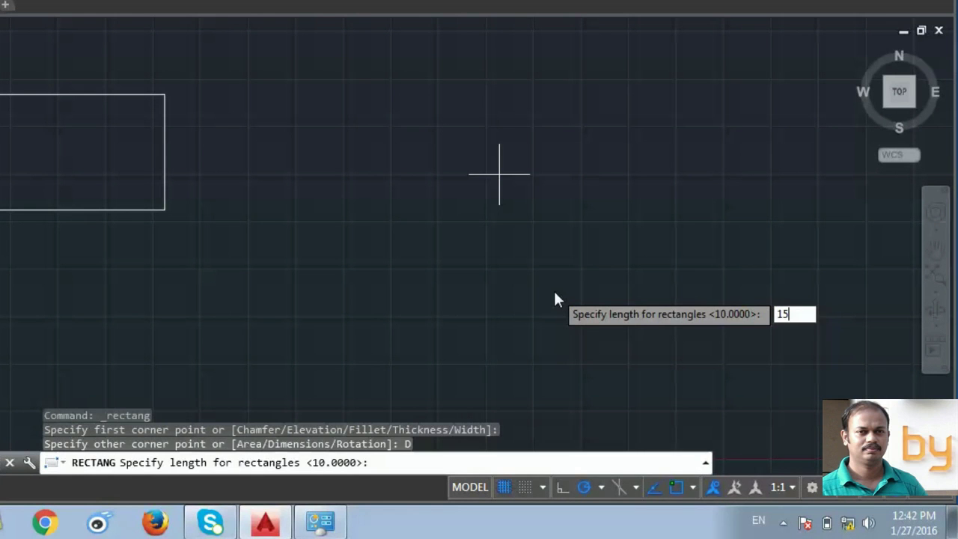
key("Return")
type("10")
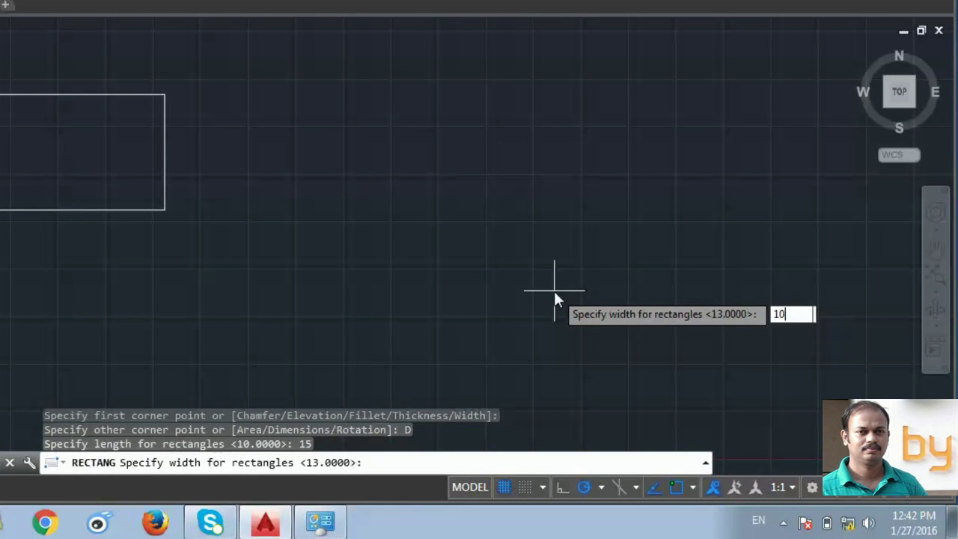
key("Tab")
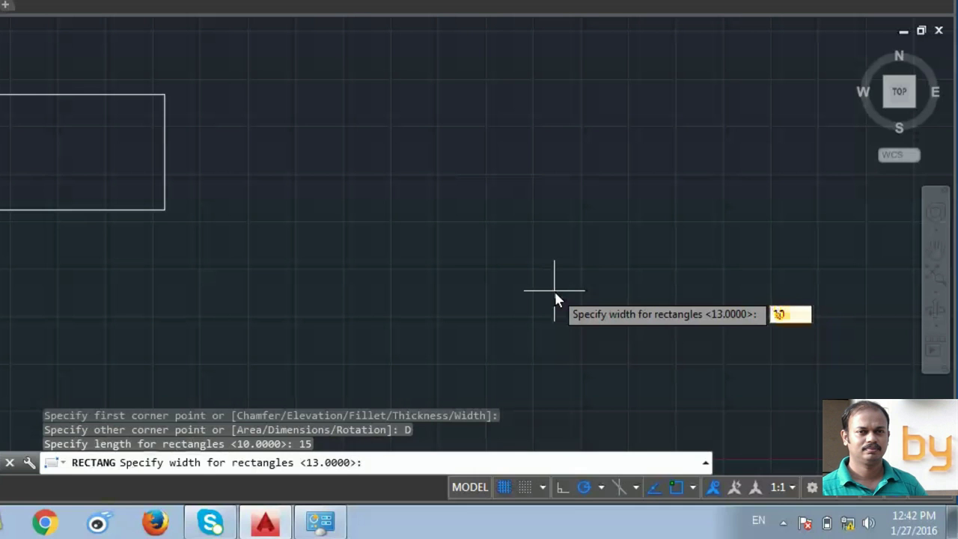
key("Return")
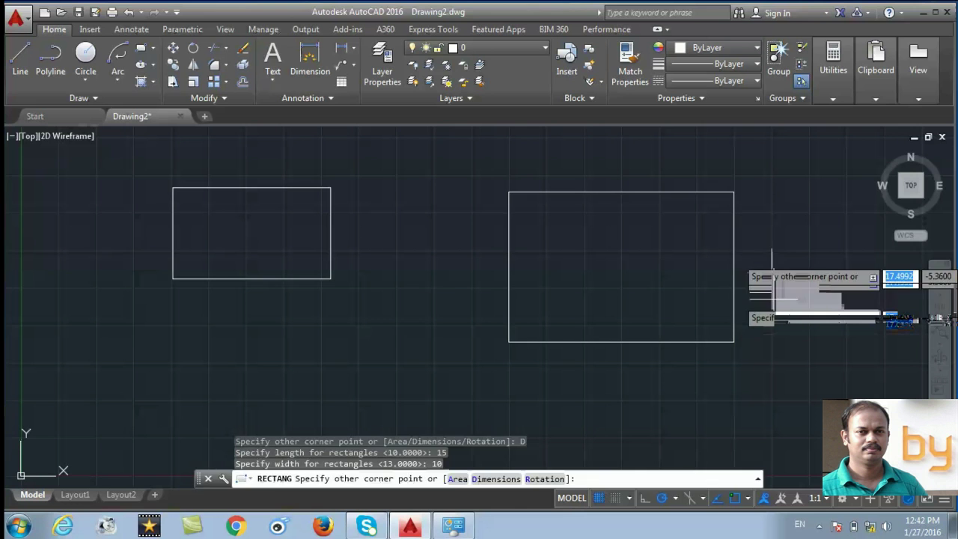
left_click(774, 299)
middle_click_drag(774, 298, 145, 188)
Draw a rectangle by Area: 90 square units with a length of 7
left_click(141, 47)
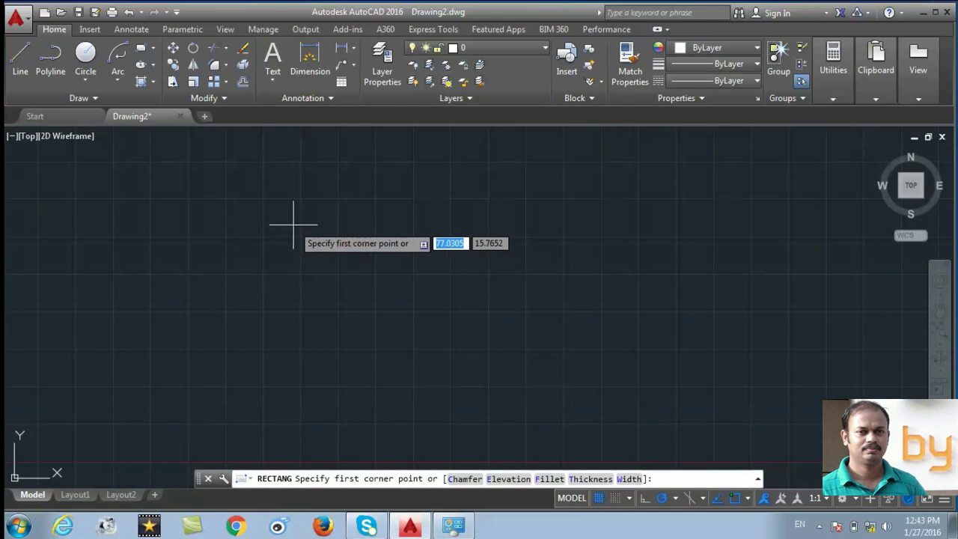
left_click(381, 279)
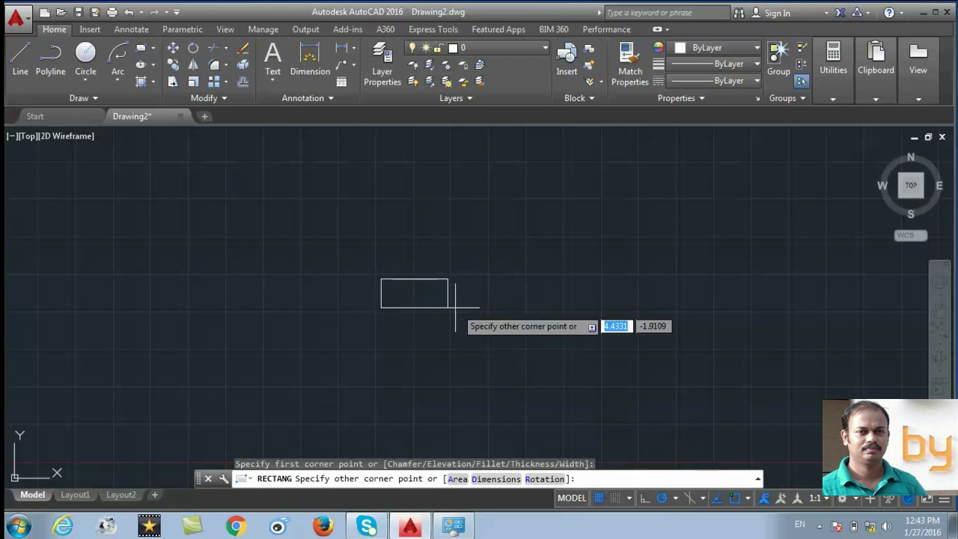
right_click(481, 315)
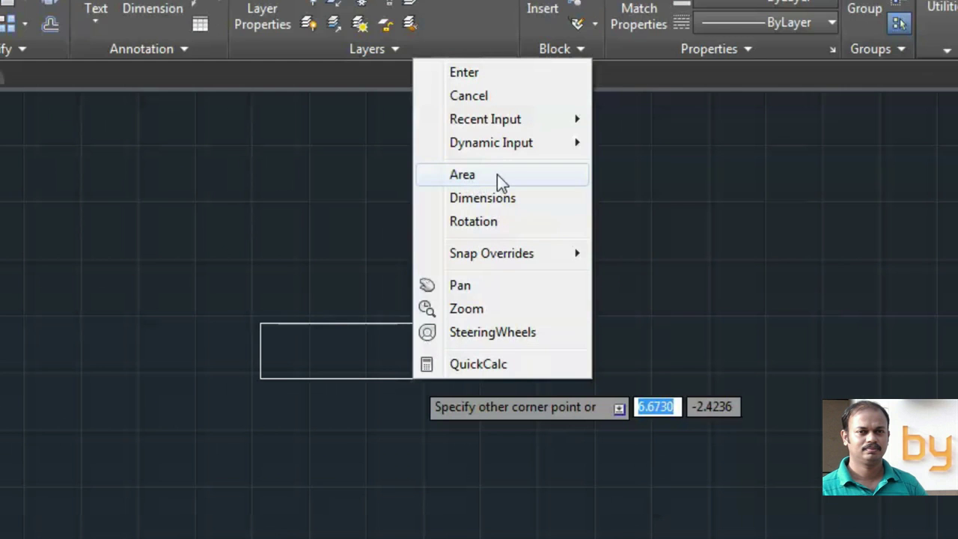
left_click(473, 175)
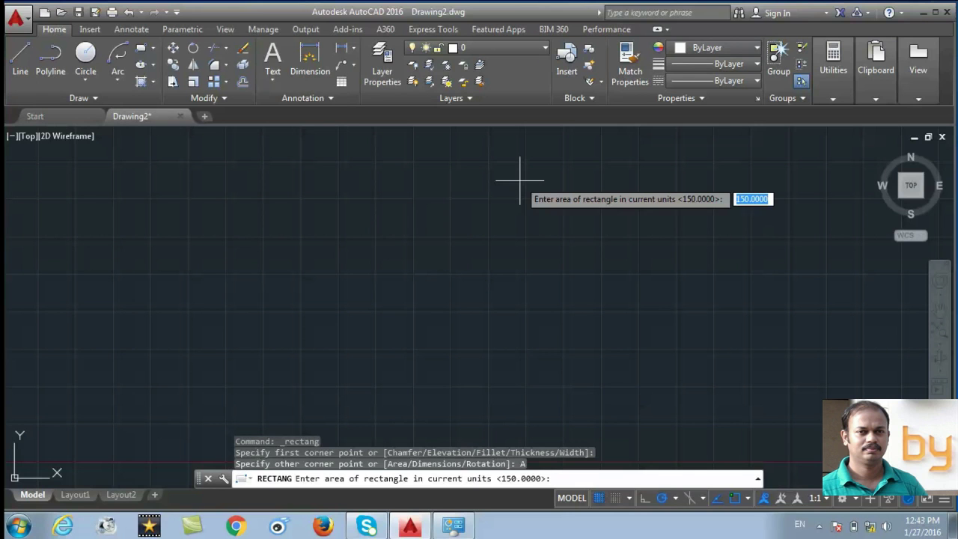
type("90")
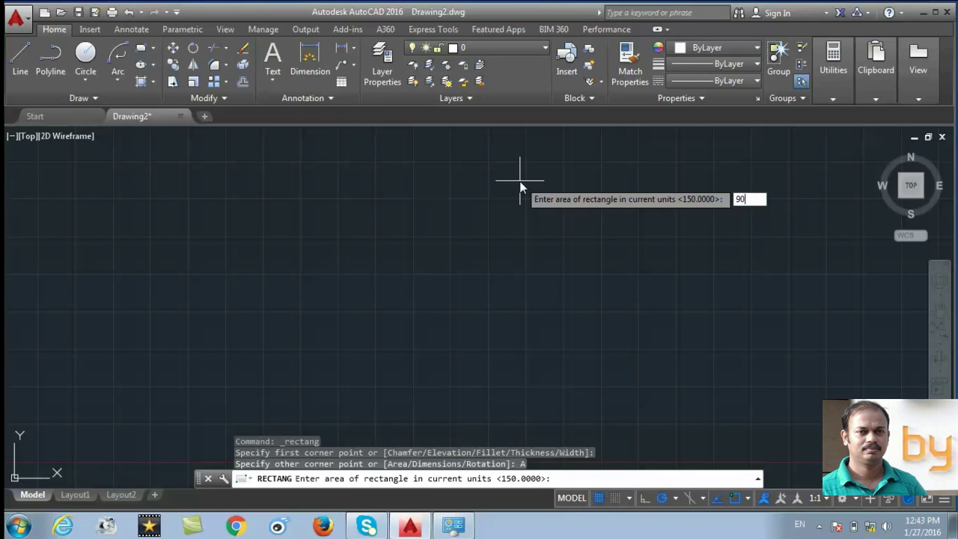
key("Return")
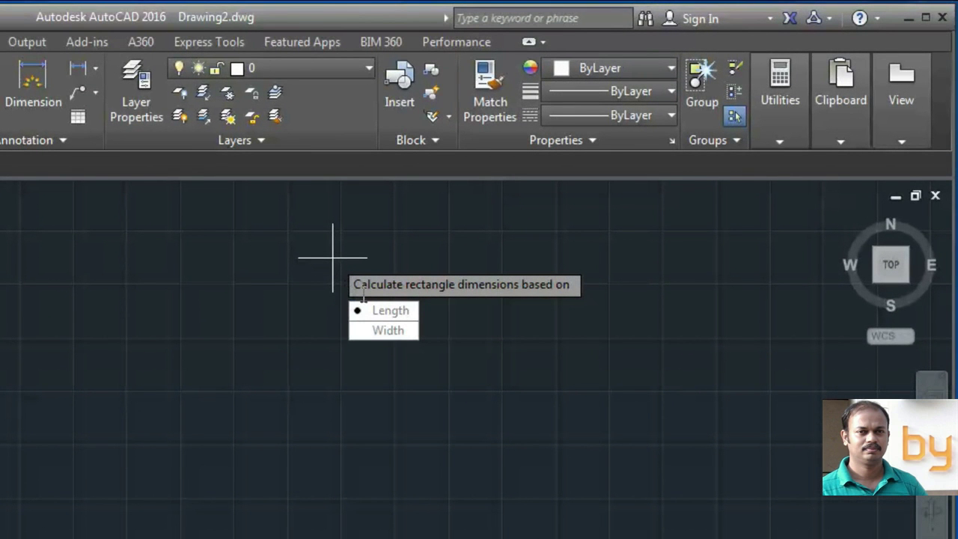
left_click(396, 318)
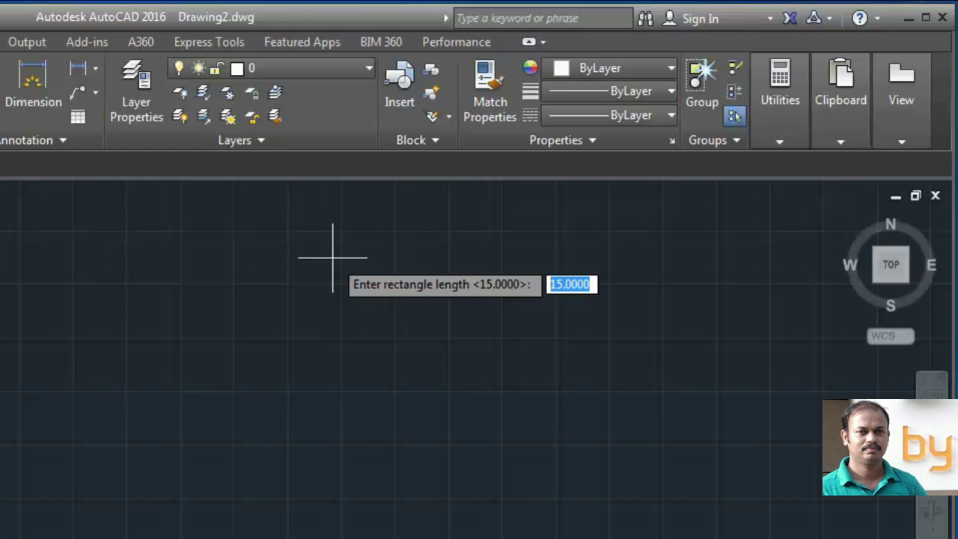
key("BackSpace")
type("7")
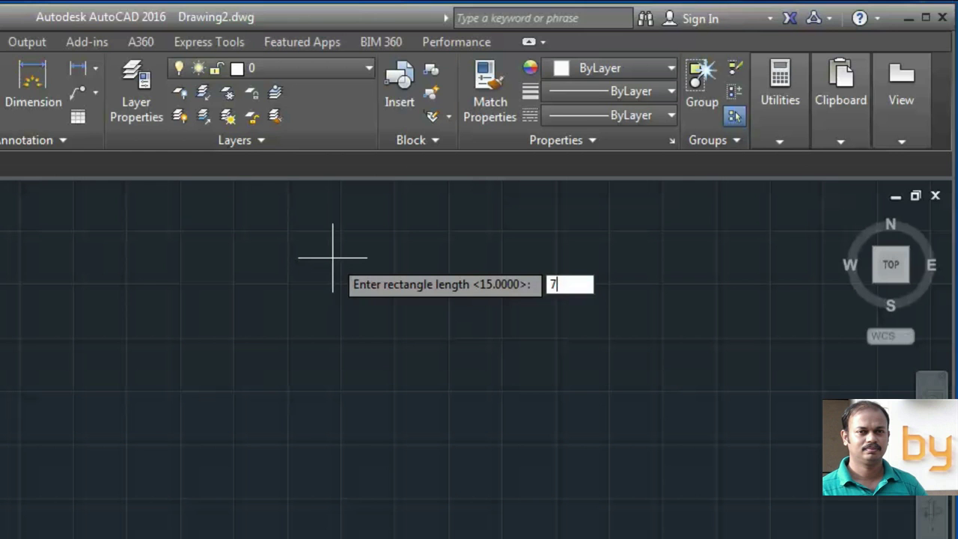
key("Return")
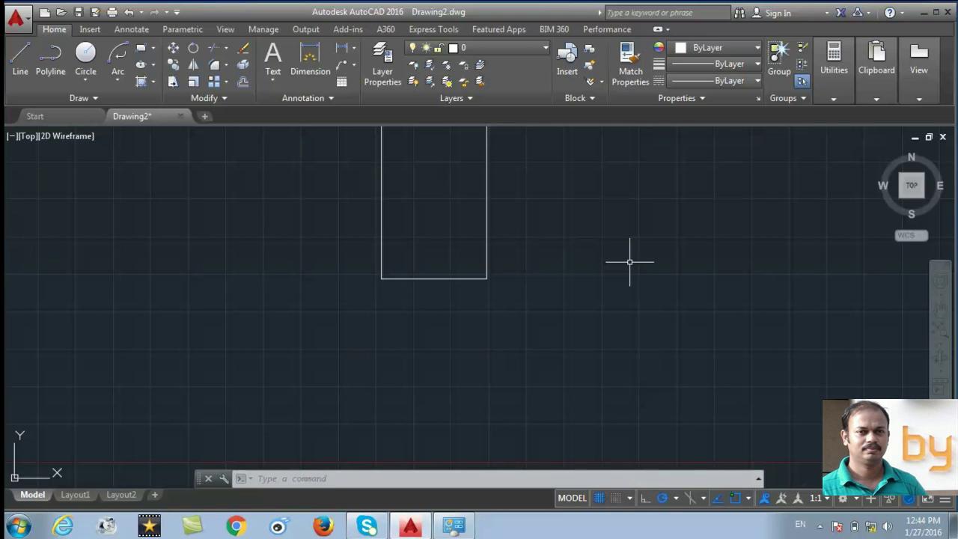
Cancel the previous command, pick a new rectangle's first corner and set its rotation to 45 degrees
key("Escape")
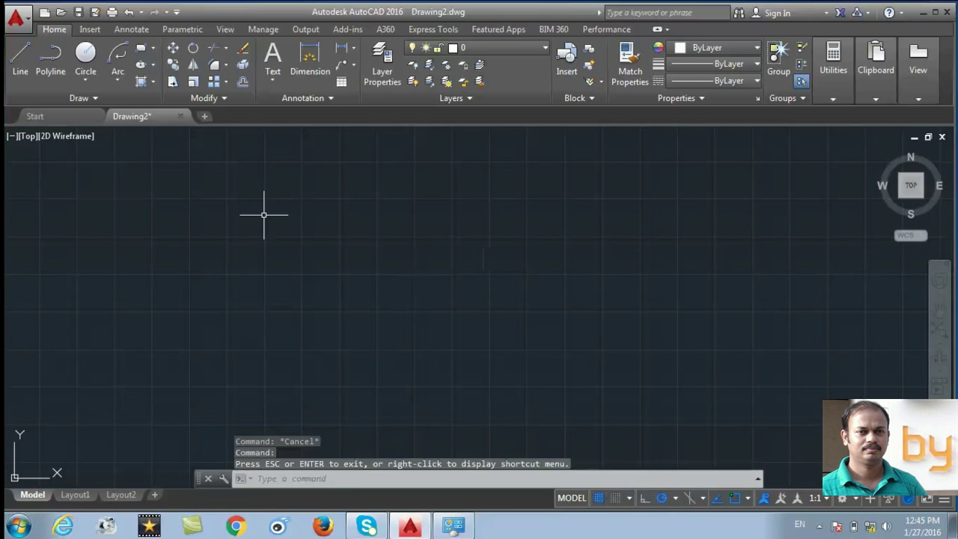
left_click(142, 48)
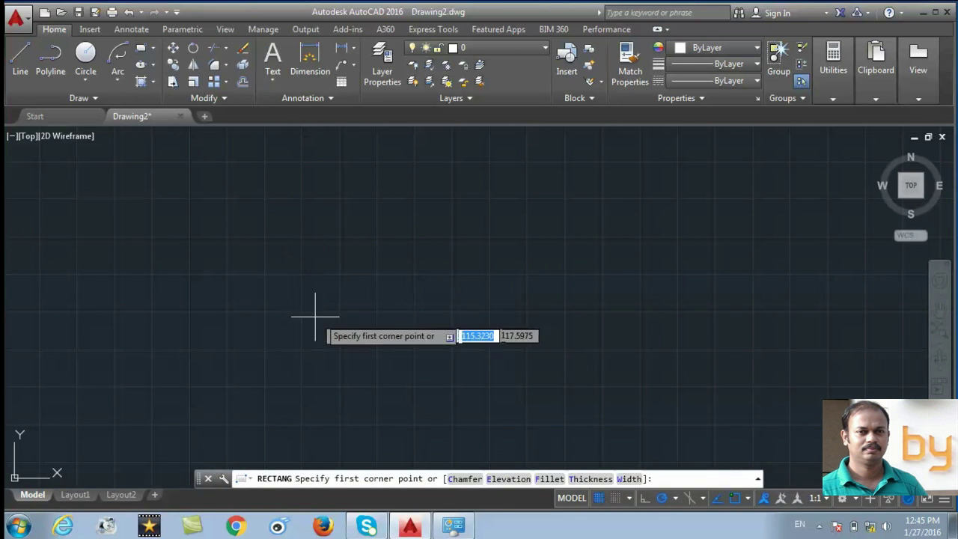
left_click(360, 312)
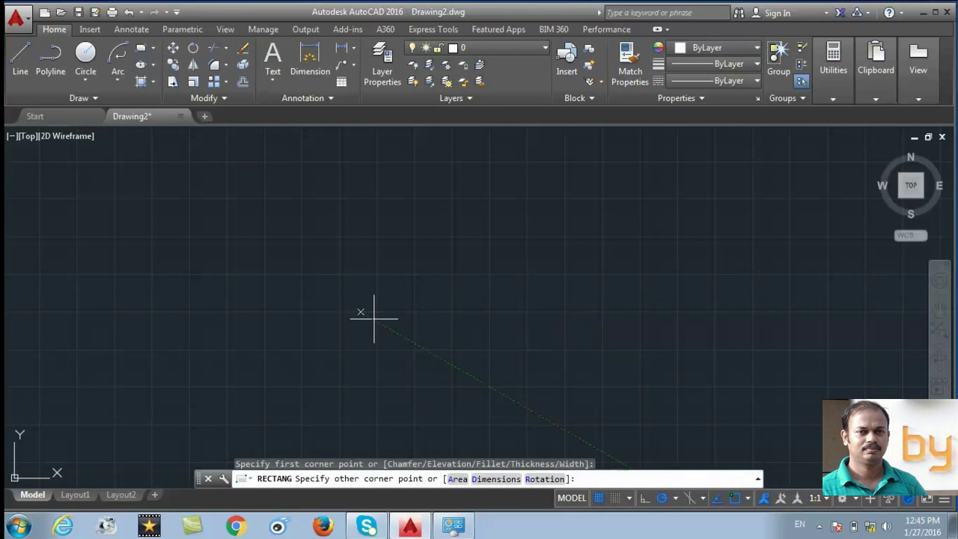
right_click(471, 334)
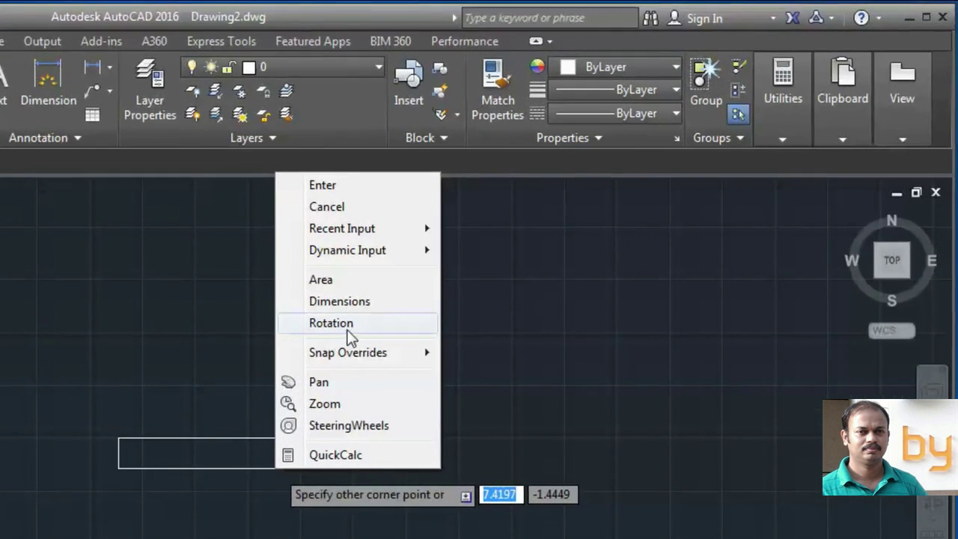
left_click(332, 324)
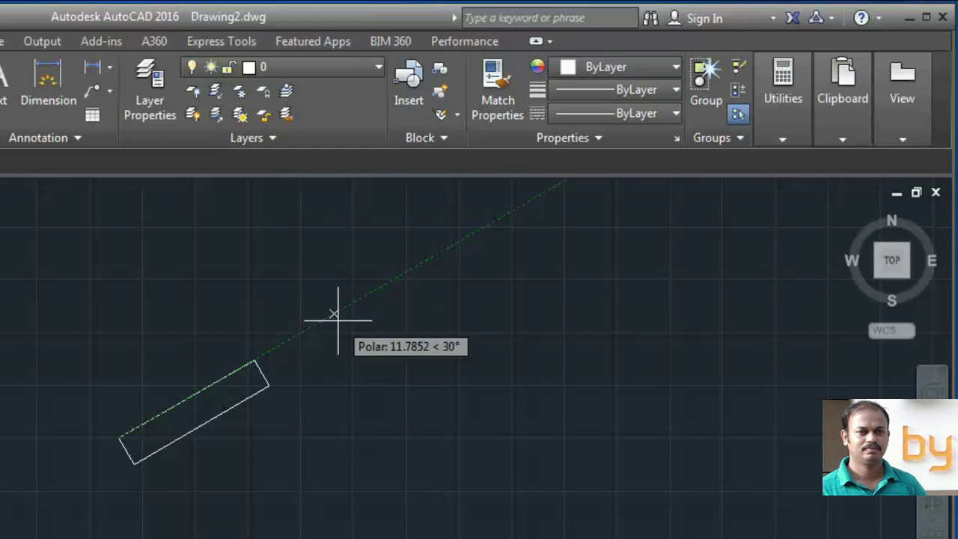
type("45")
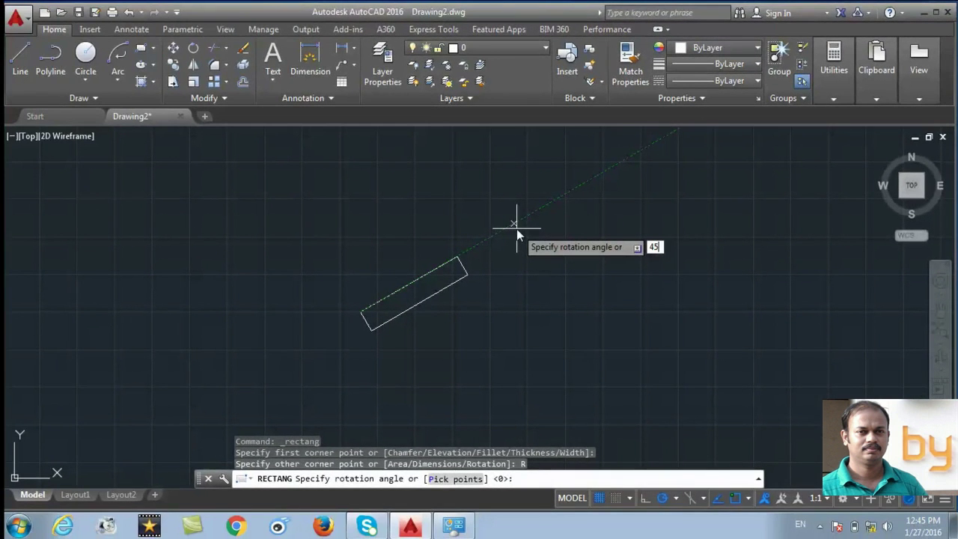
key("Return")
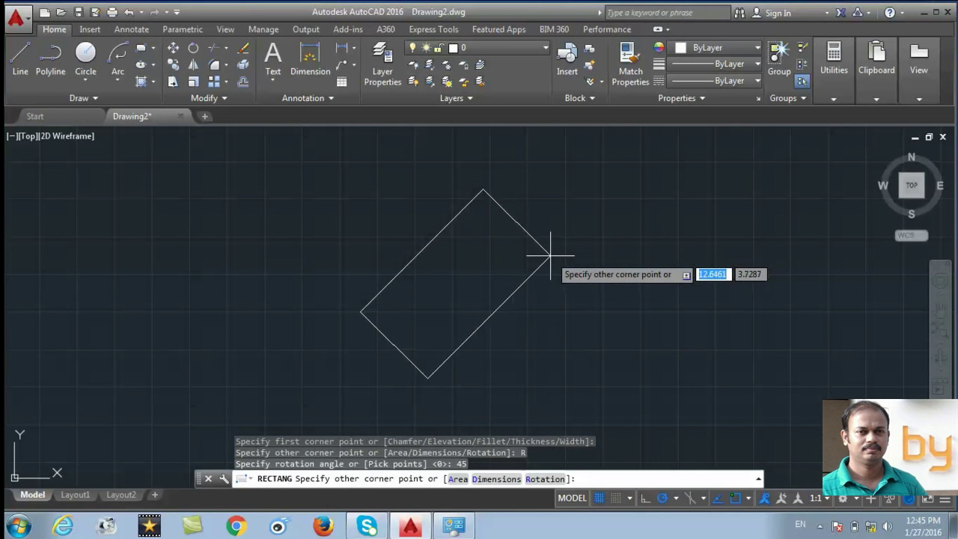
right_click(550, 256)
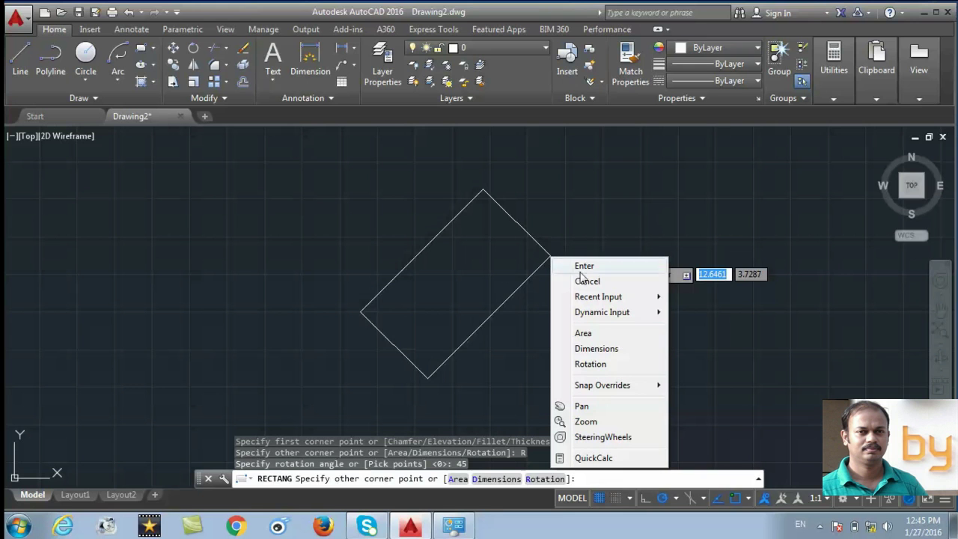
Size the 45-degree rectangle to length 10 and width 5 and place it
left_click(597, 349)
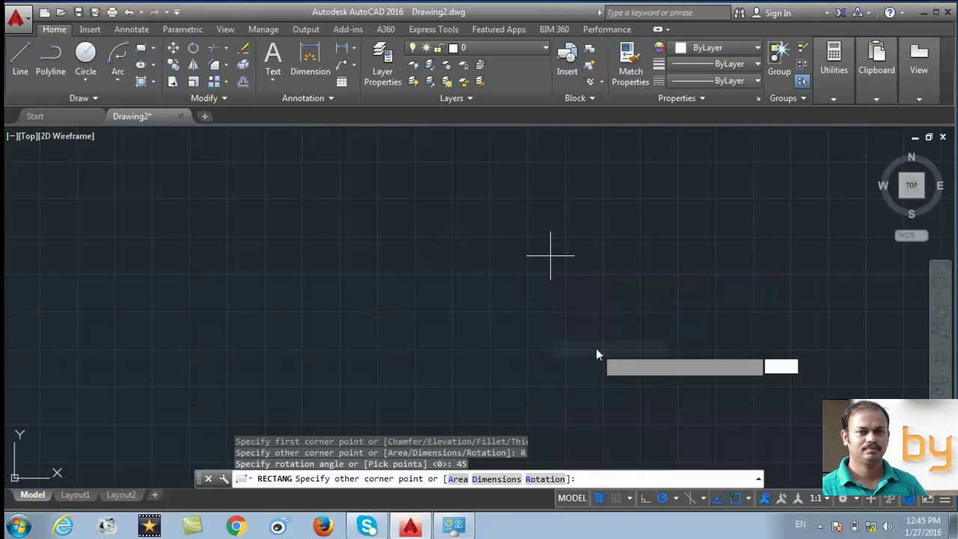
type("10")
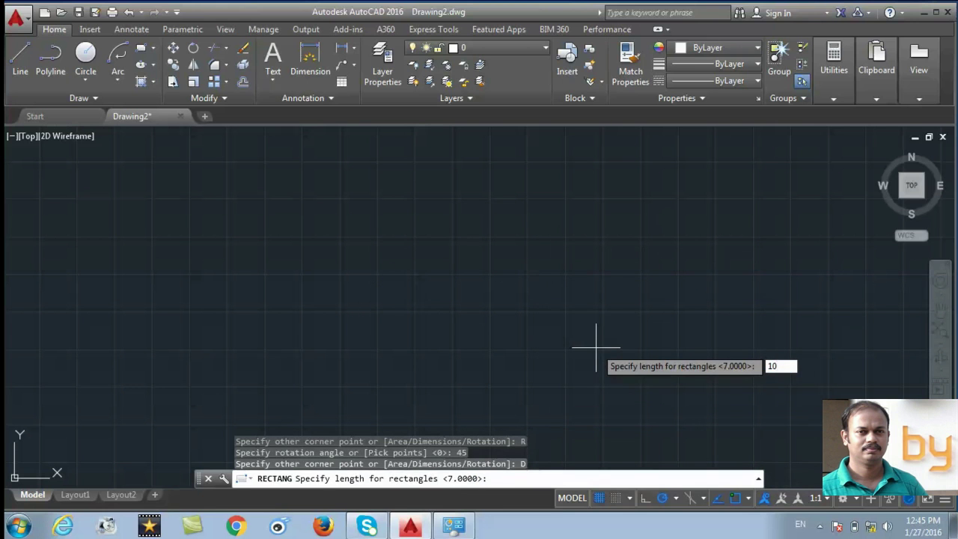
key("Return")
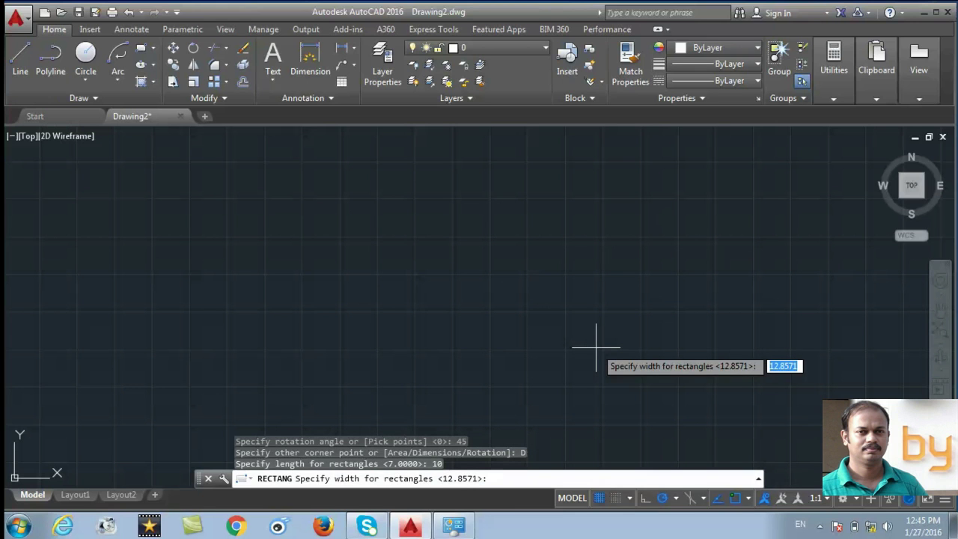
type("5")
key("Return")
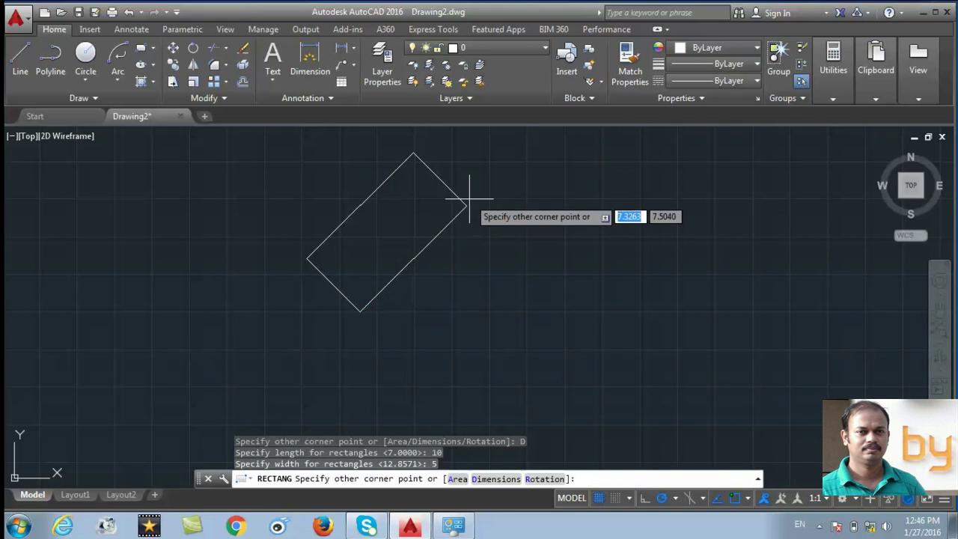
left_click(514, 192)
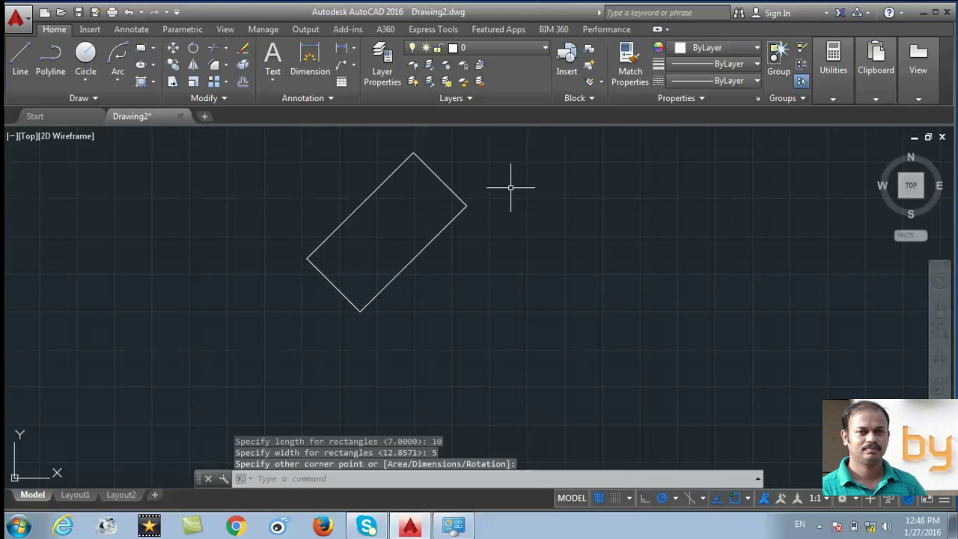